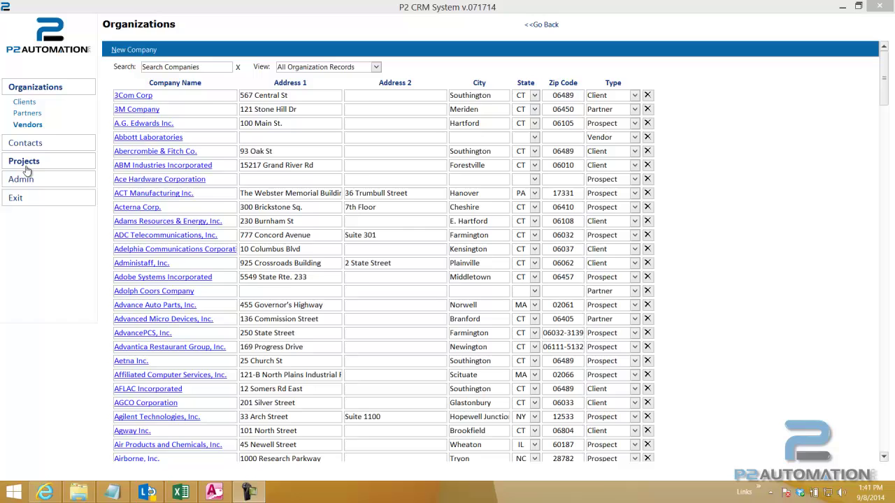
# Step: Browse the Contacts, Projects, Organizations and Clients record lists
pyautogui.click(27, 146)
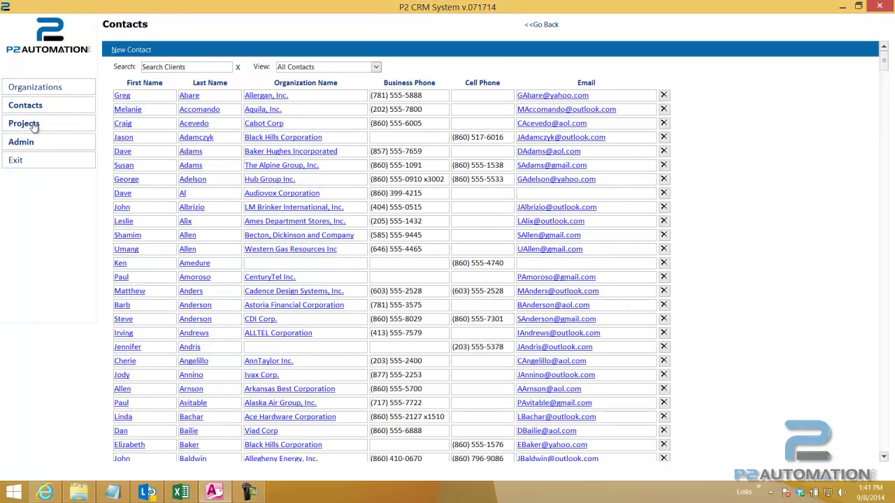
pyautogui.click(28, 126)
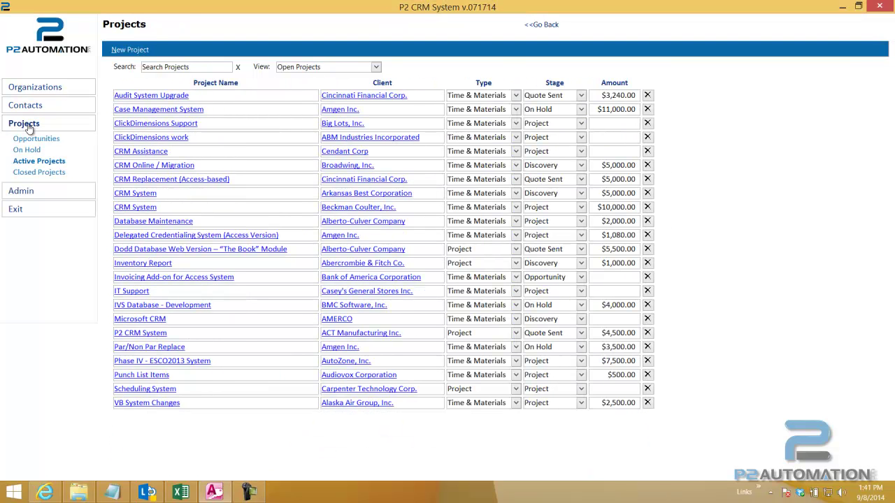
pyautogui.click(26, 89)
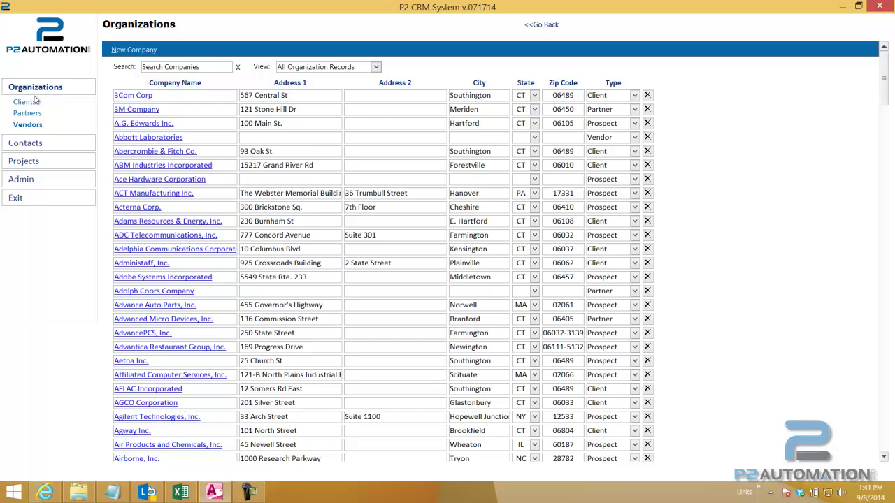
pyautogui.click(25, 102)
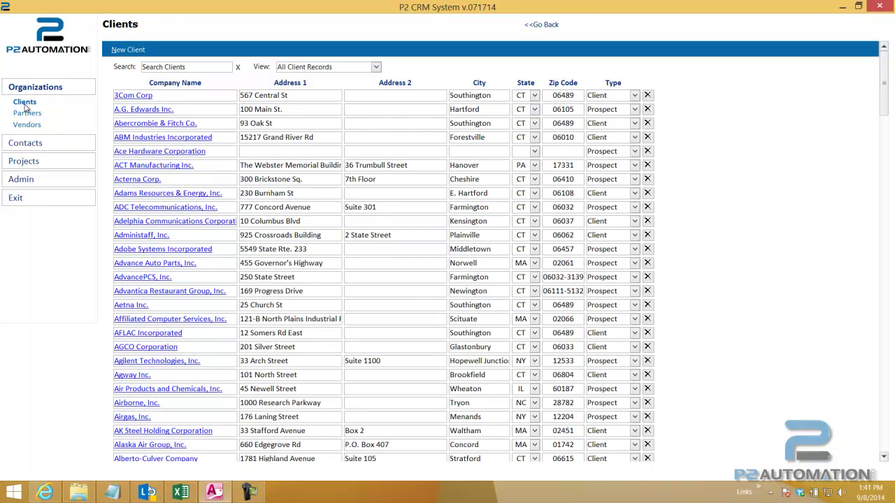
# Step: Search the Partners list for "barnes" and for "inc"
pyautogui.click(26, 115)
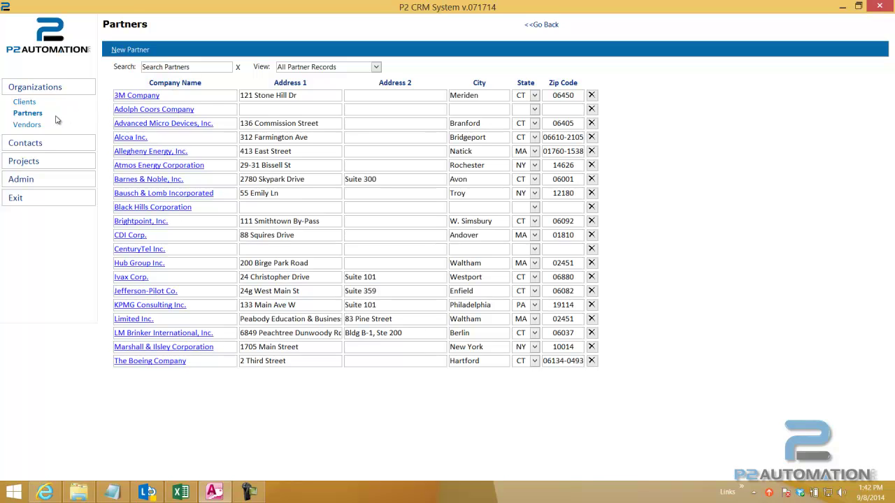
pyautogui.click(179, 67)
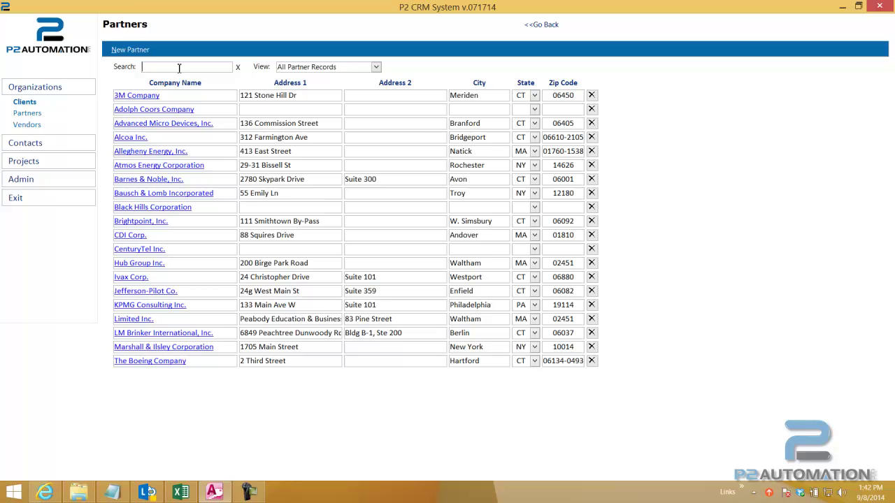
pyautogui.write('barnew')
pyautogui.press('BackSpace')
pyautogui.write('s')
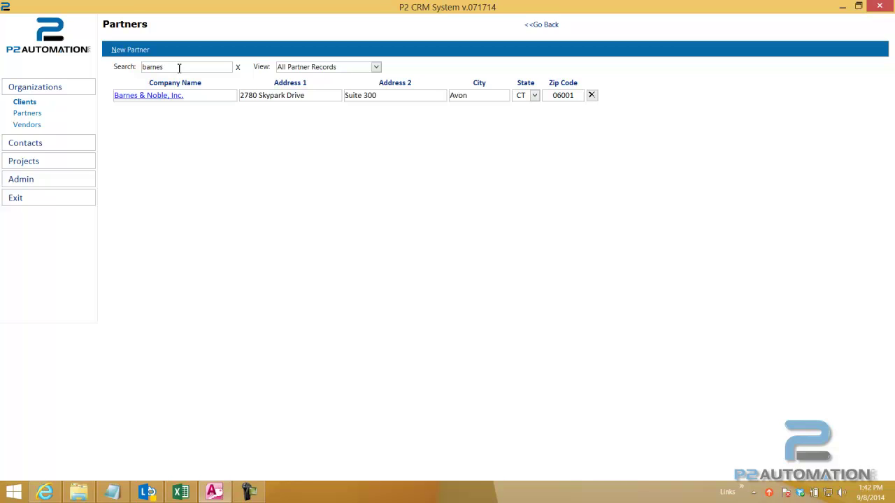
pyautogui.moveTo(173, 68); pyautogui.dragTo(104, 70)
pyautogui.write('inc')
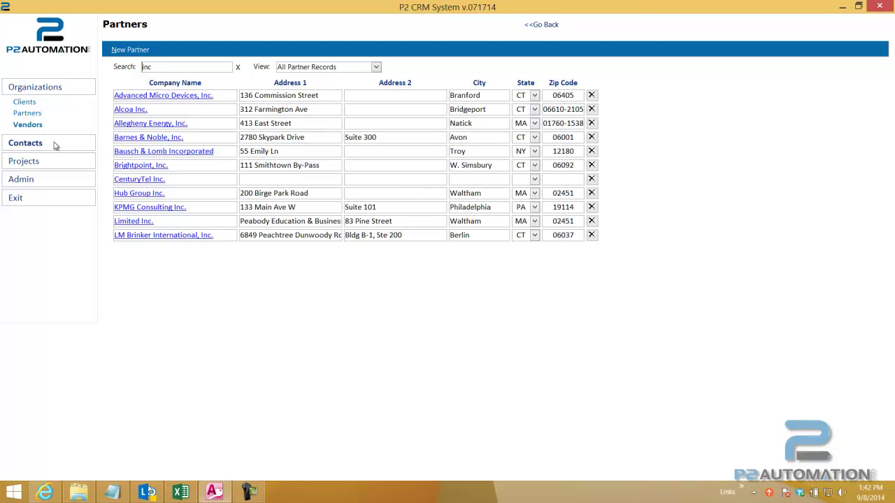
# Step: Display the project opportunities and filter them by the Opportunities view, followed by the Discovery Phase view
pyautogui.click(40, 162)
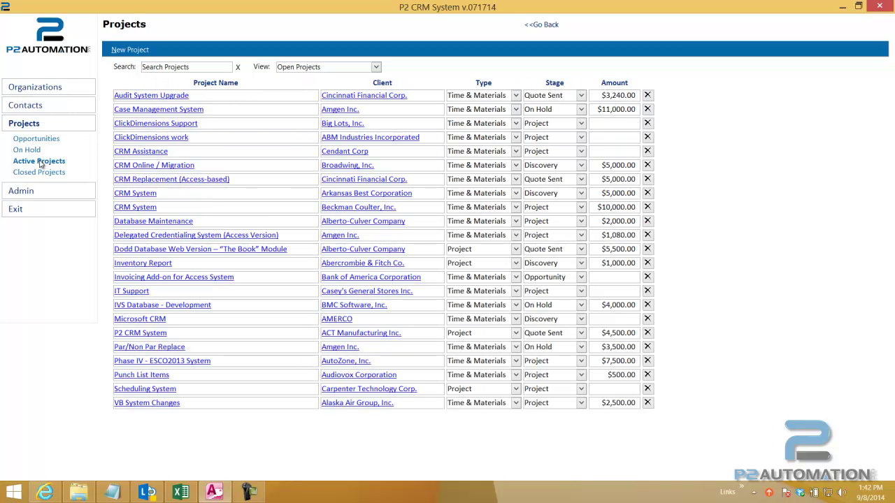
pyautogui.click(42, 140)
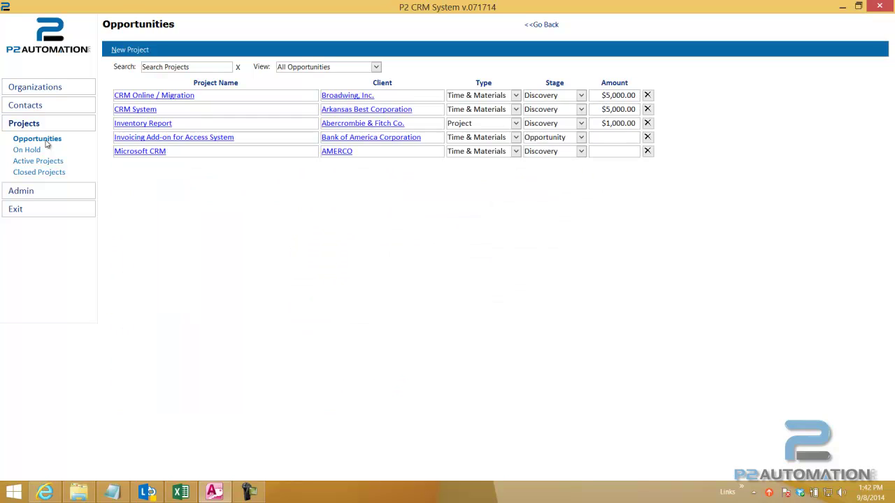
pyautogui.click(376, 68)
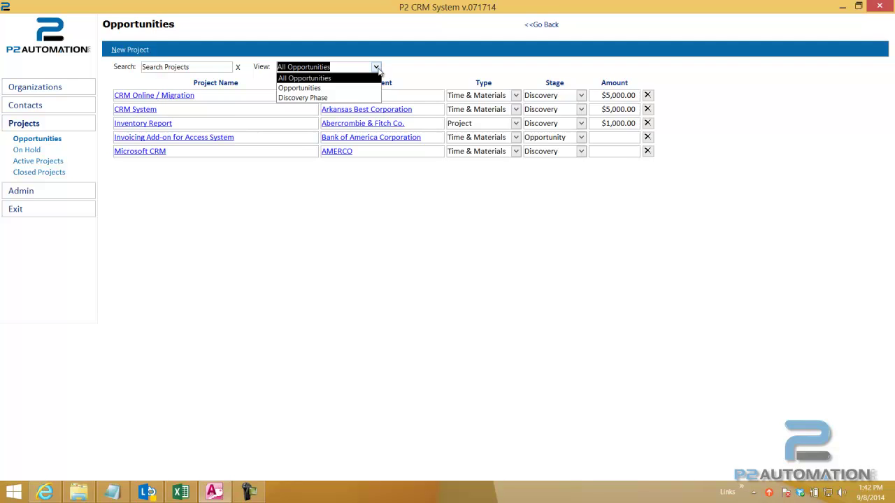
pyautogui.click(324, 88)
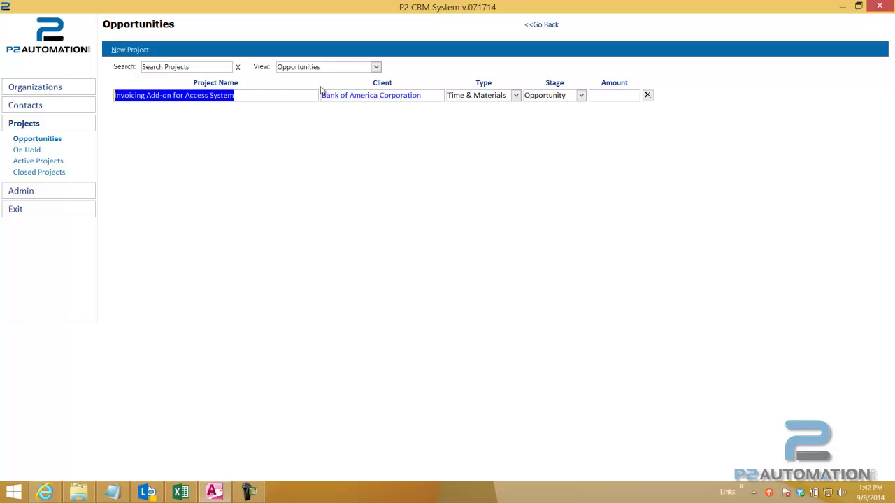
pyautogui.click(376, 66)
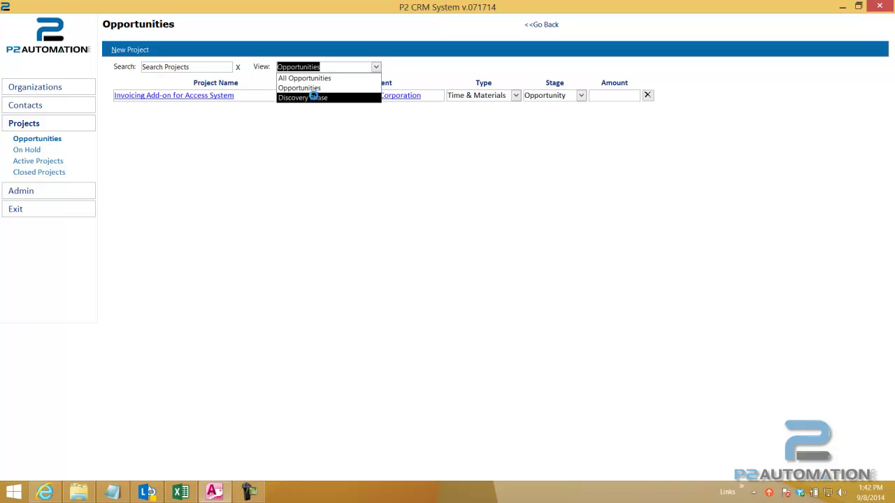
pyautogui.click(316, 96)
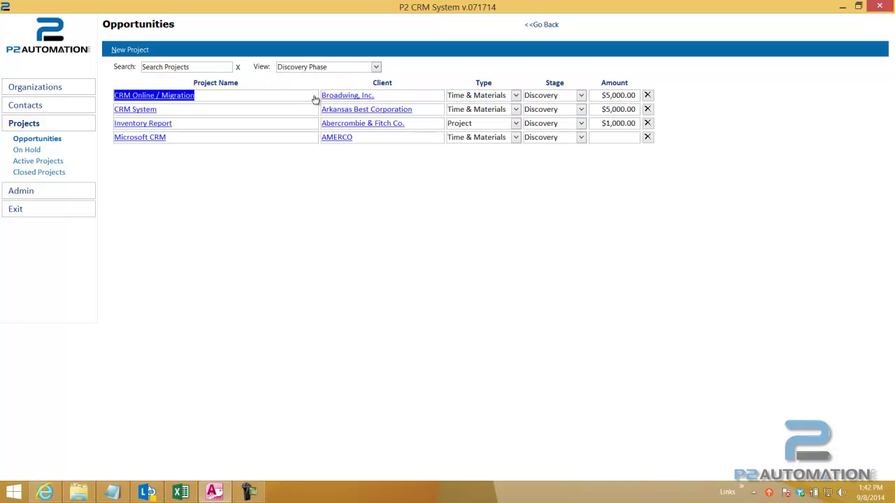
# Step: Fill in the street address, city, state and zip code for Abbott Laboratories directly in the Organizations list
pyautogui.click(66, 92)
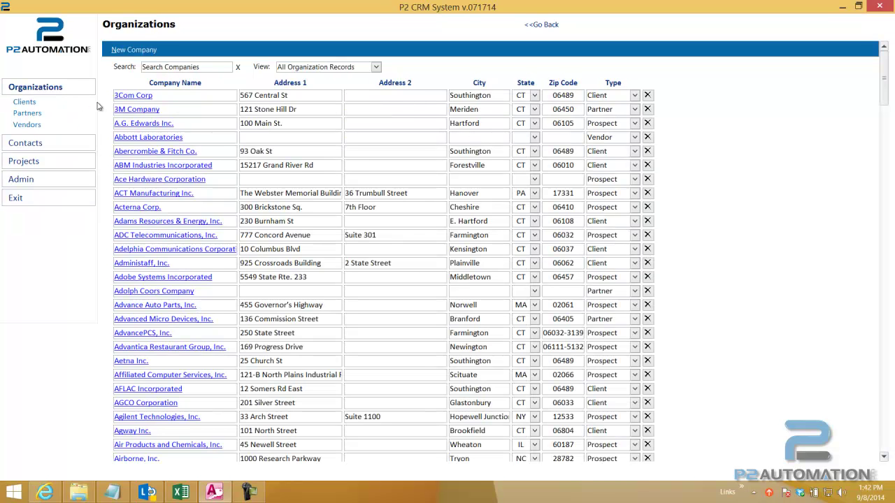
pyautogui.click(276, 137)
pyautogui.write('500 South Road.')
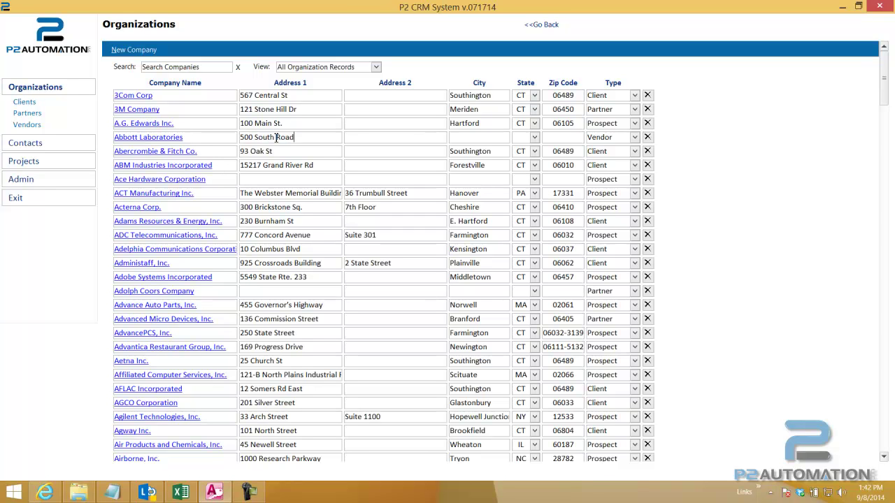
pyautogui.press('Tab')
pyautogui.press('Tab')
pyautogui.write('Farmington')
pyautogui.press('Tab')
pyautogui.write('CT')
pyautogui.write('06')
pyautogui.write('105')
pyautogui.press('Tab')
pyautogui.press('Tab')
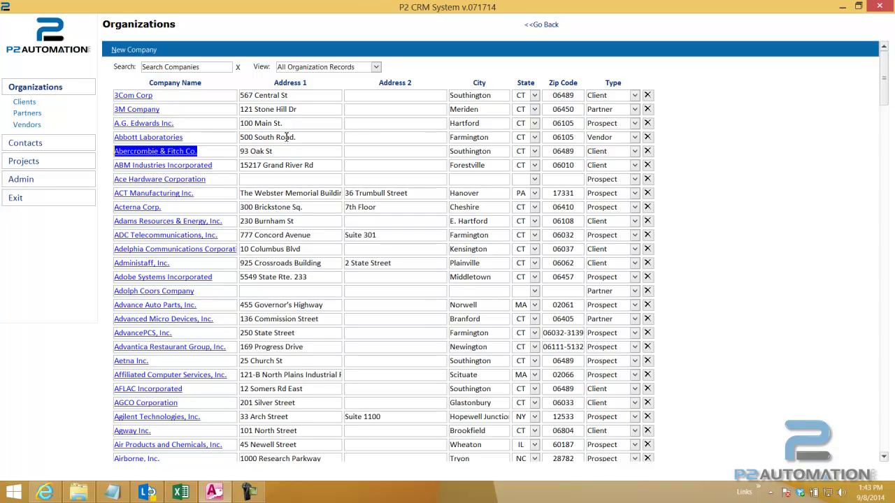
# Step: Open the ACT Manufacturing Inc. record and review its projects and its activities and notes
pyautogui.click(147, 195)
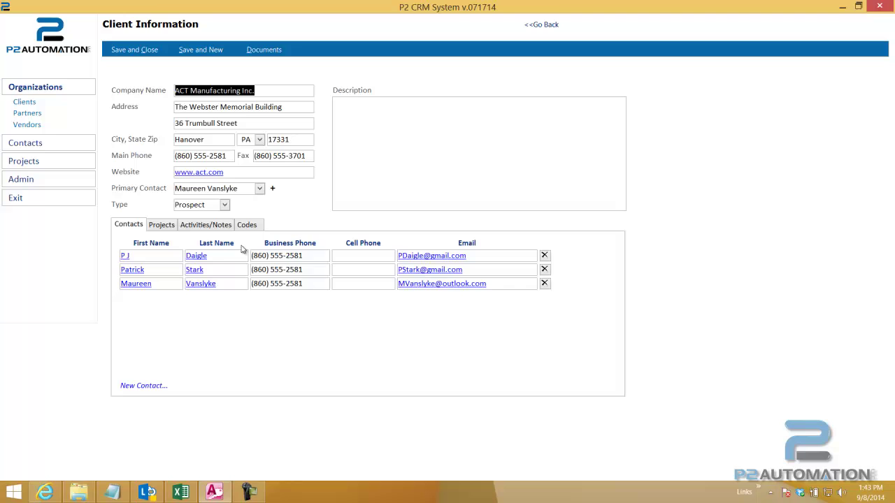
pyautogui.click(168, 229)
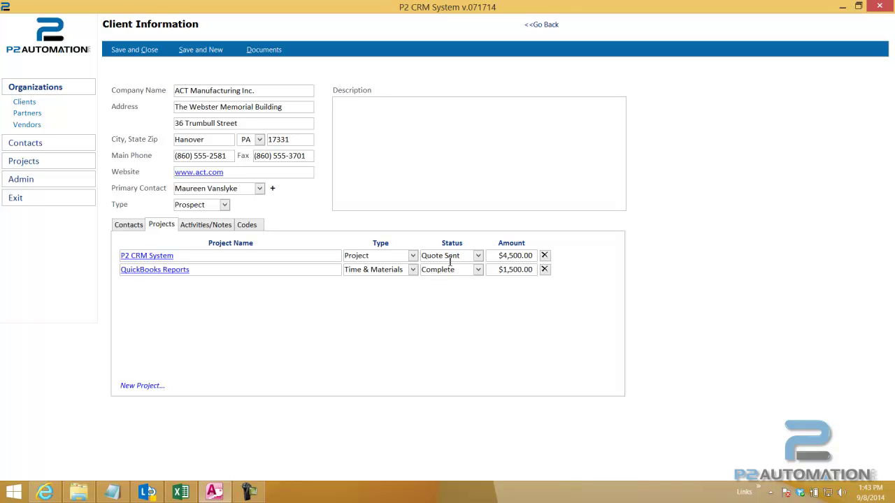
pyautogui.click(214, 226)
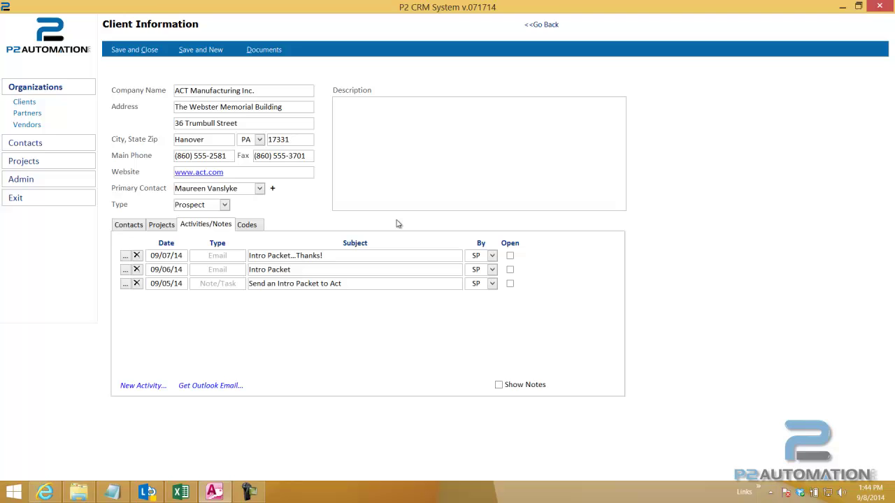
# Step: View the details of the second contact listed for ACT Manufacturing Inc., then save and close that contact record
pyautogui.click(128, 226)
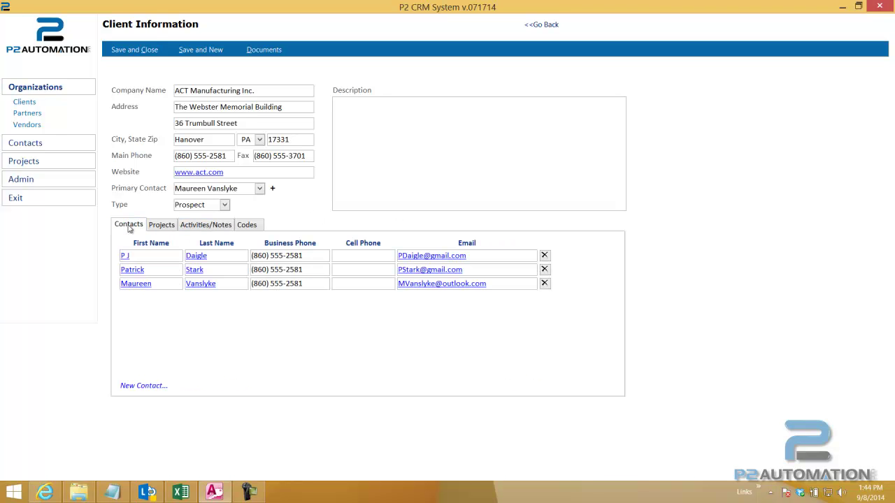
pyautogui.click(194, 271)
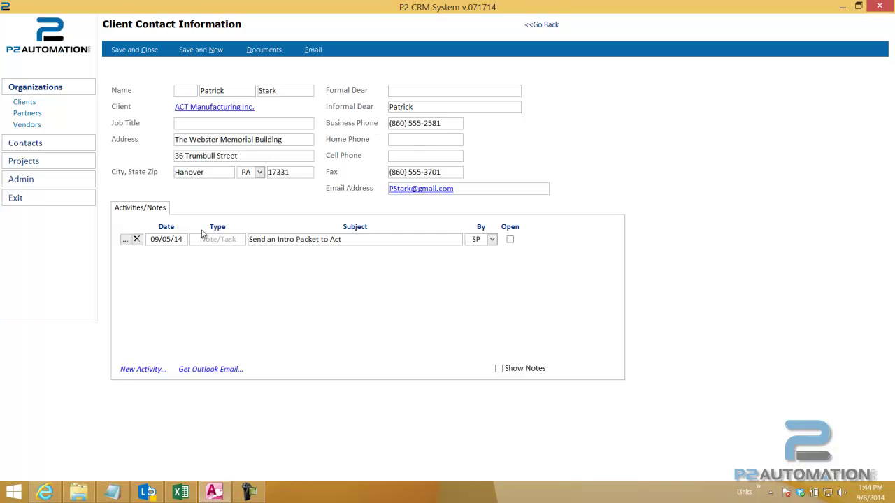
pyautogui.click(138, 55)
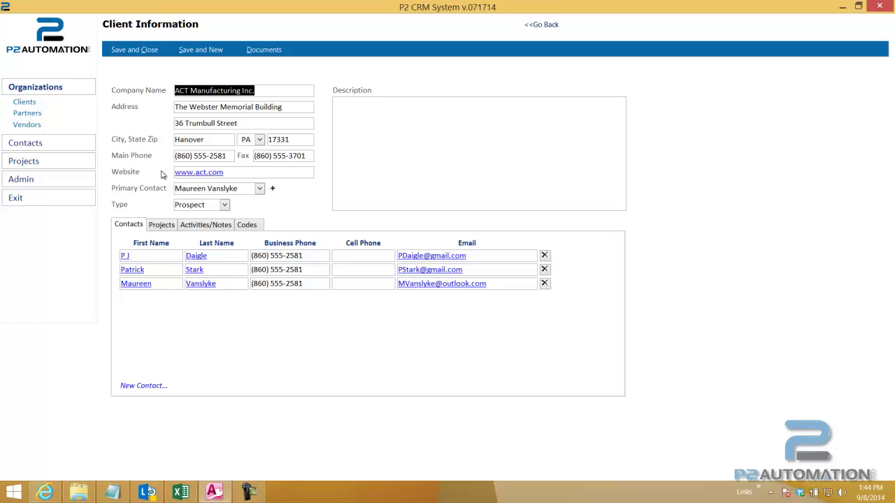
# Step: Open ACT Manufacturing's P2 CRM System project and view its folder of existing documents, closing it without opening a file
pyautogui.click(160, 226)
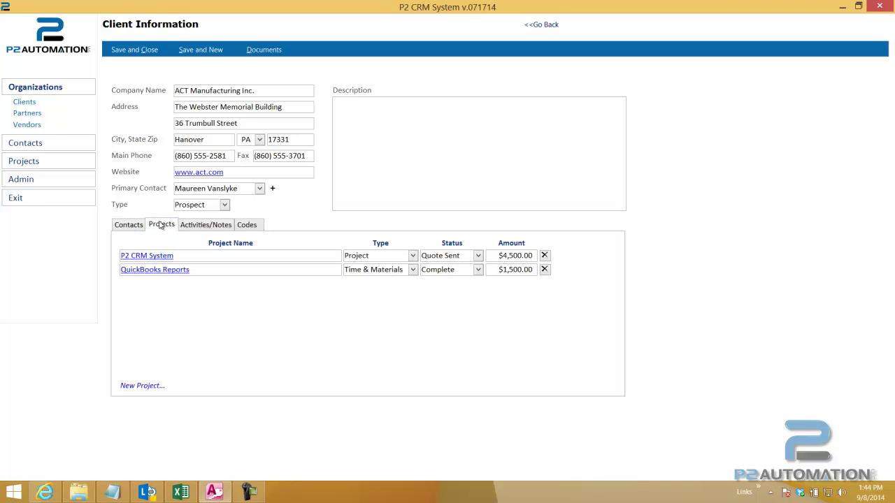
pyautogui.click(158, 257)
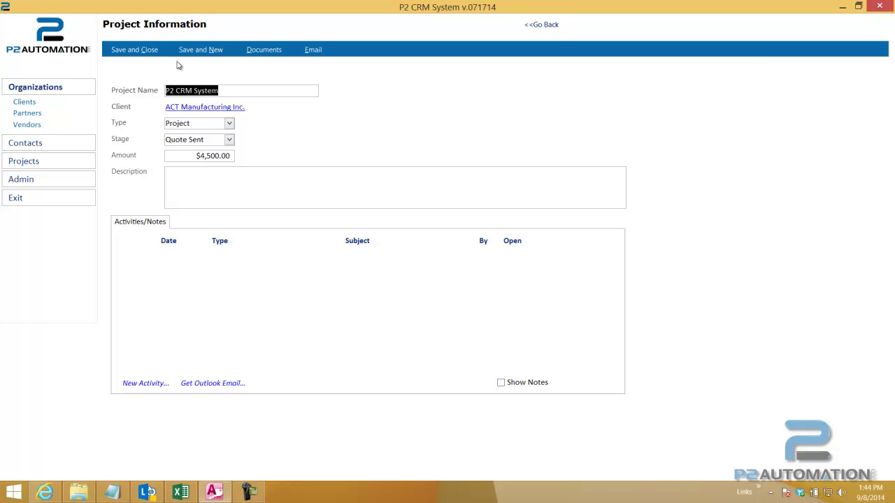
pyautogui.click(264, 50)
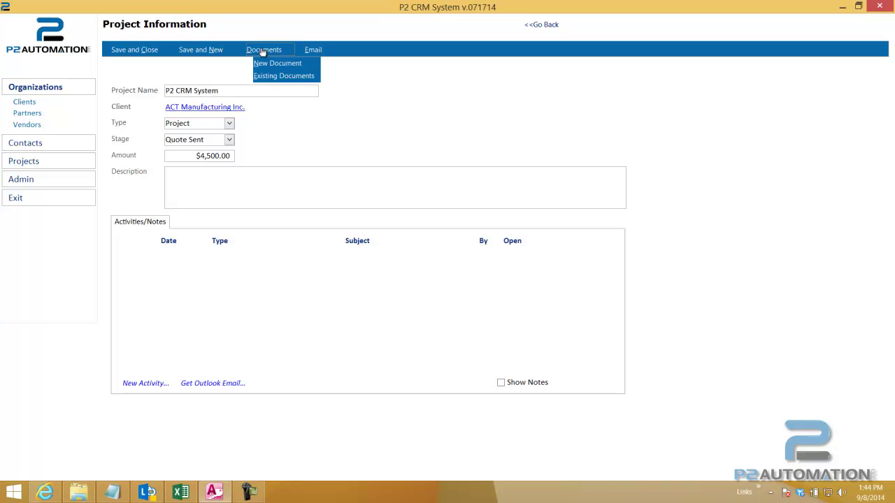
pyautogui.click(284, 78)
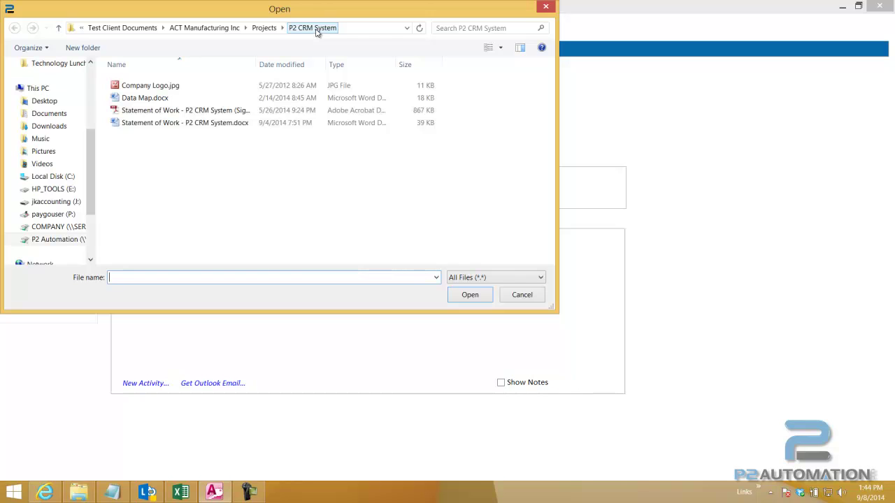
pyautogui.click(525, 300)
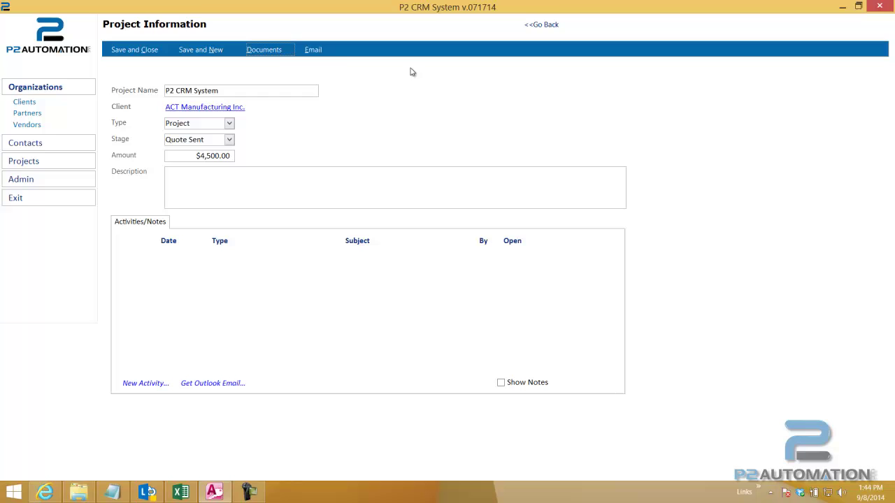
# Step: View the project's document options and email template chooser, leaving without selecting a template
pyautogui.click(267, 54)
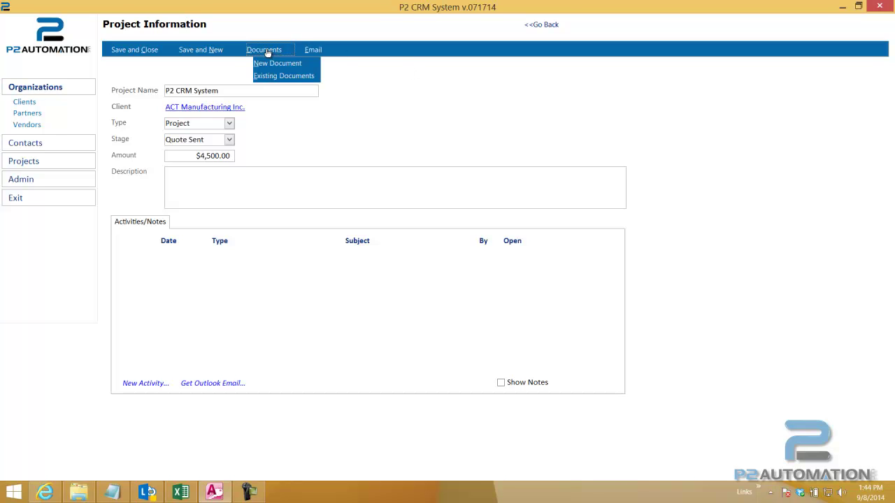
pyautogui.click(312, 50)
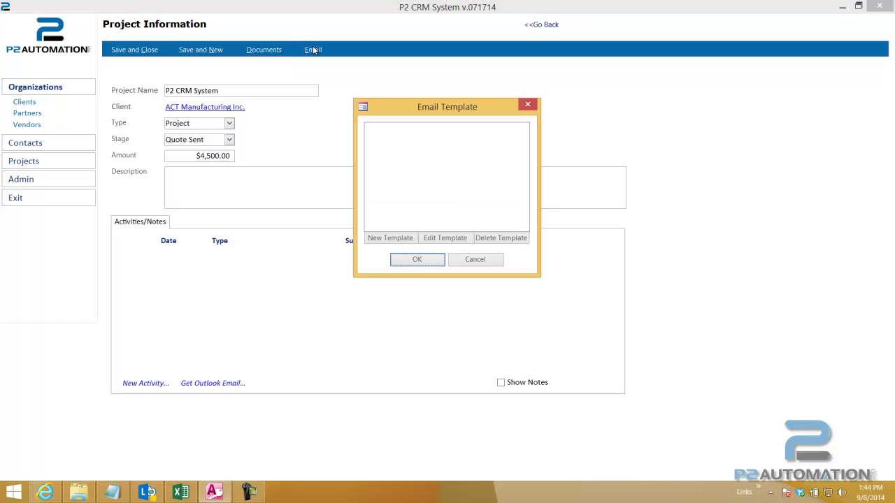
pyautogui.click(478, 262)
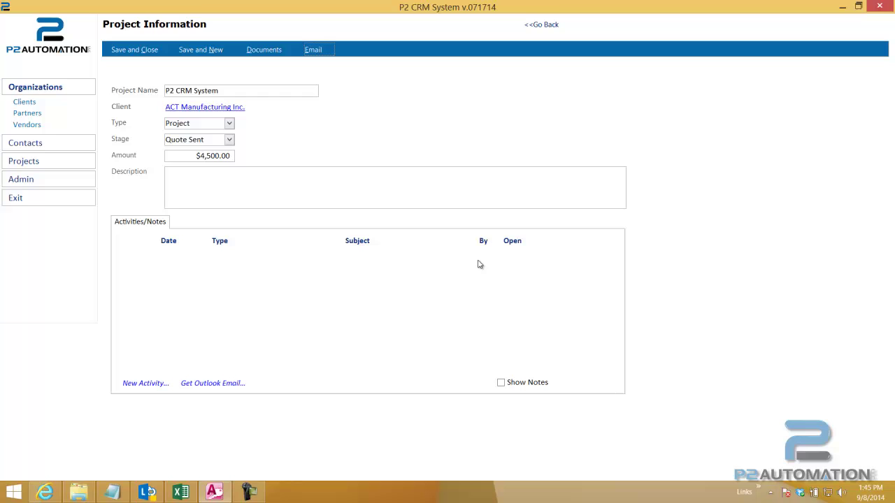